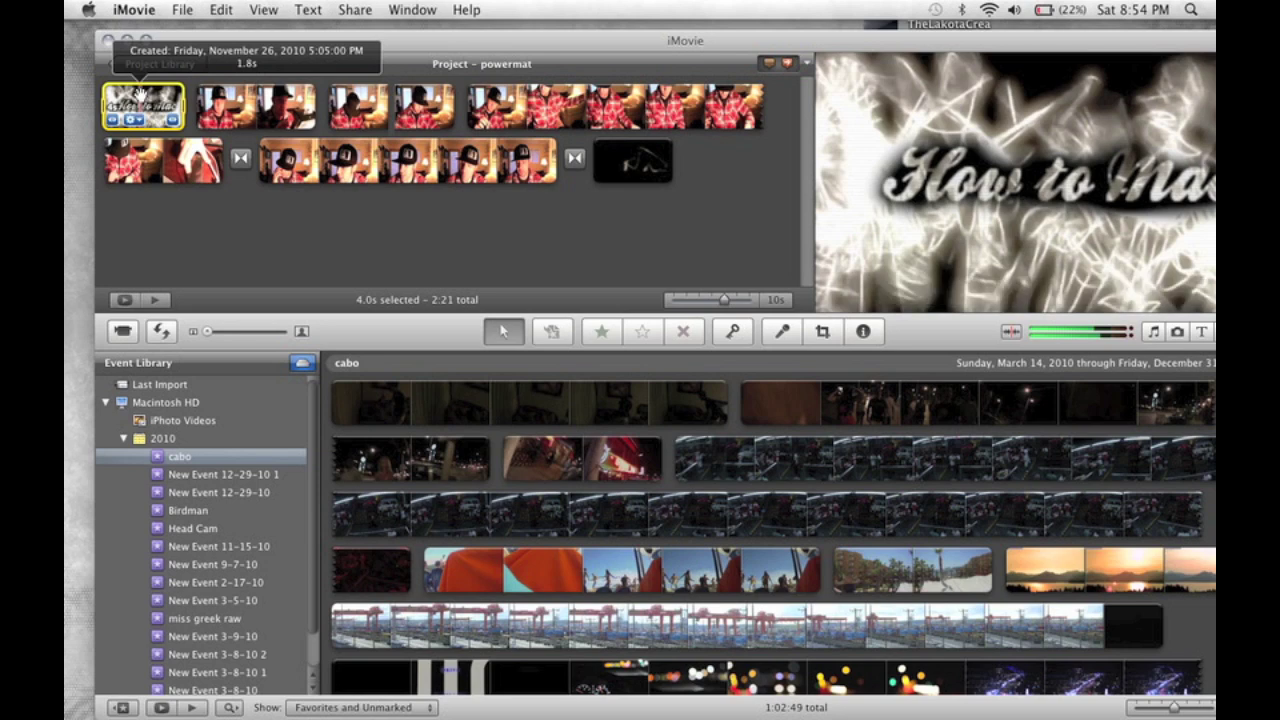
- View iMovie's preferences and close them again
click(133, 10)
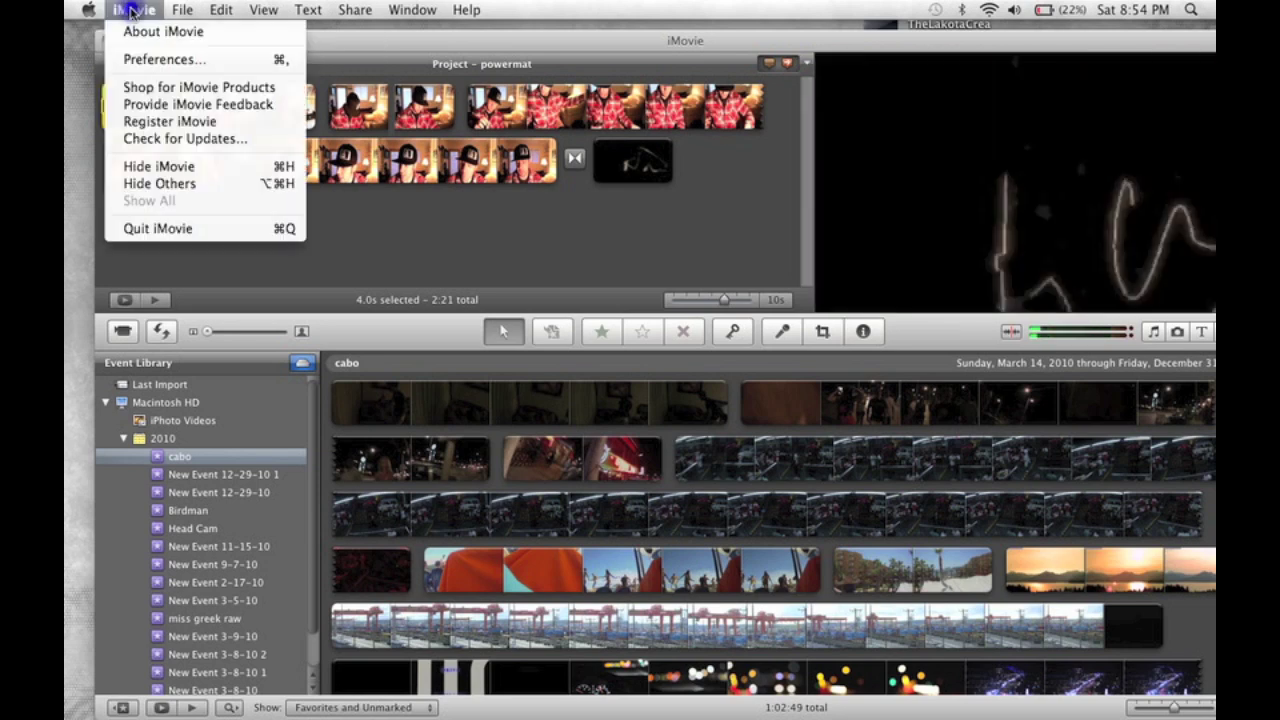
click(135, 59)
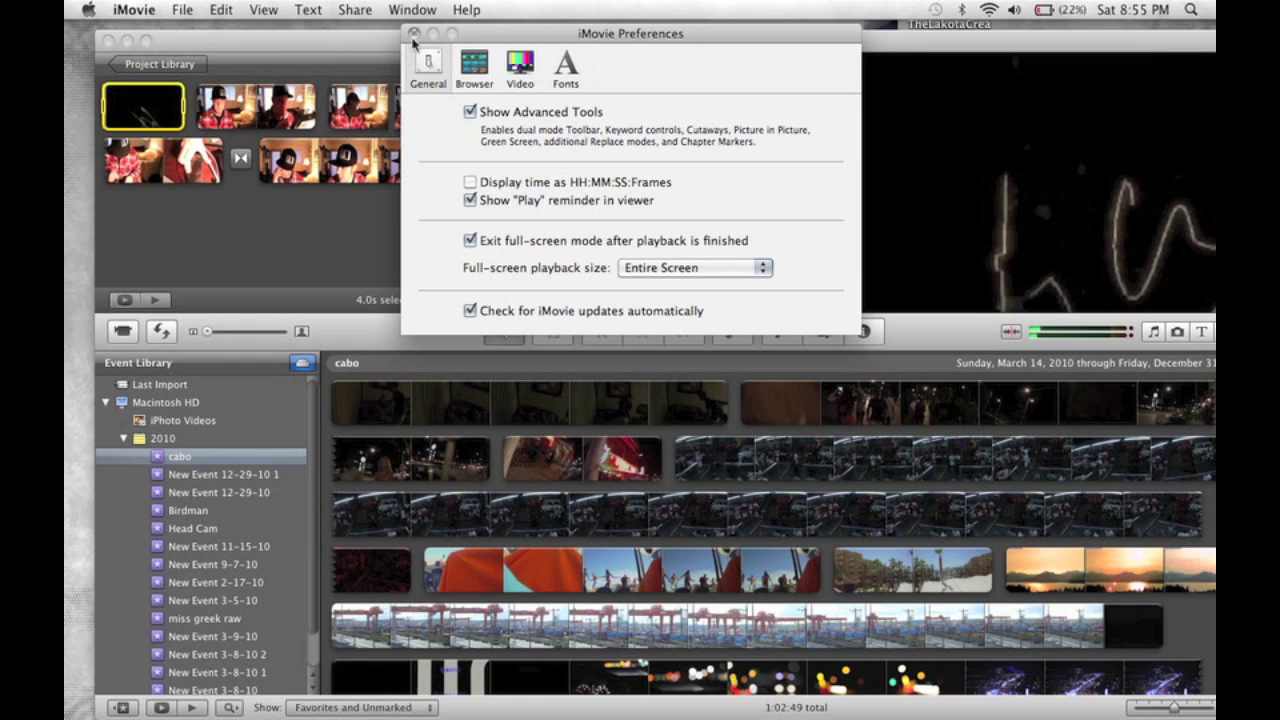
click(414, 37)
- Shift iMovie right and preview bannerbadgehowtomac.png from the desktop in Preview, then close it
drag(243, 40, 305, 37)
double_click(124, 126)
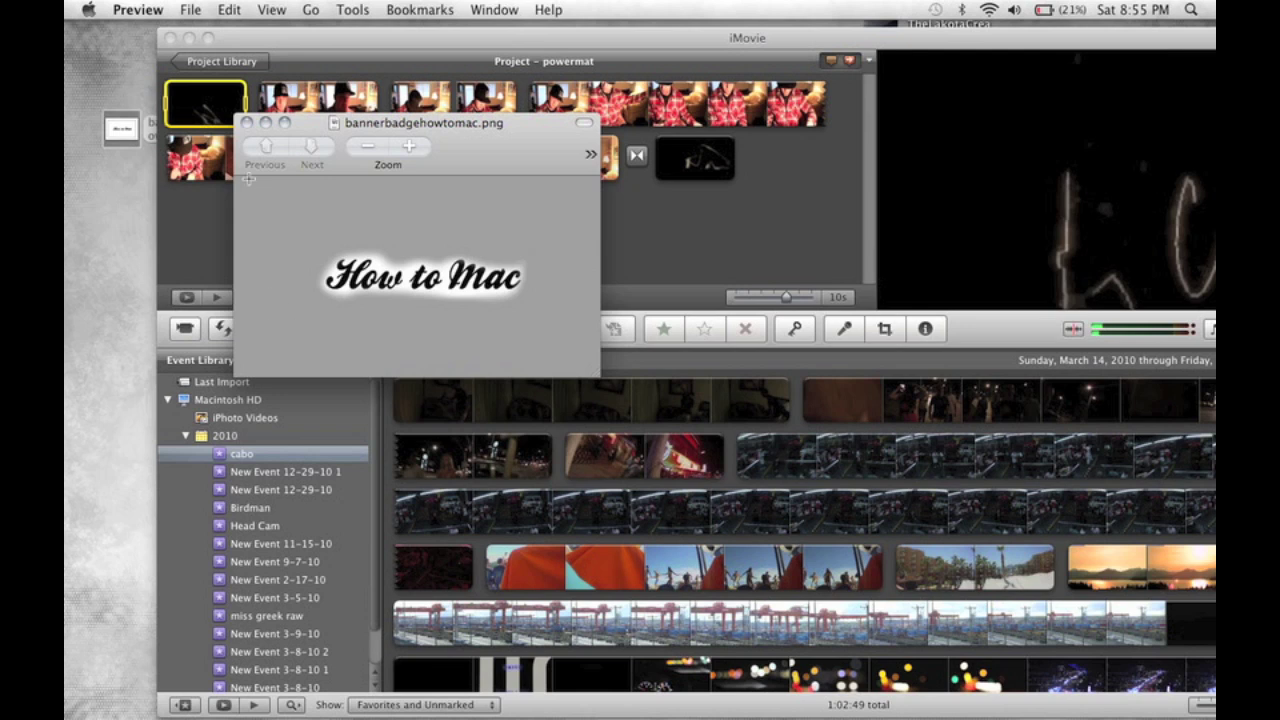
click(246, 122)
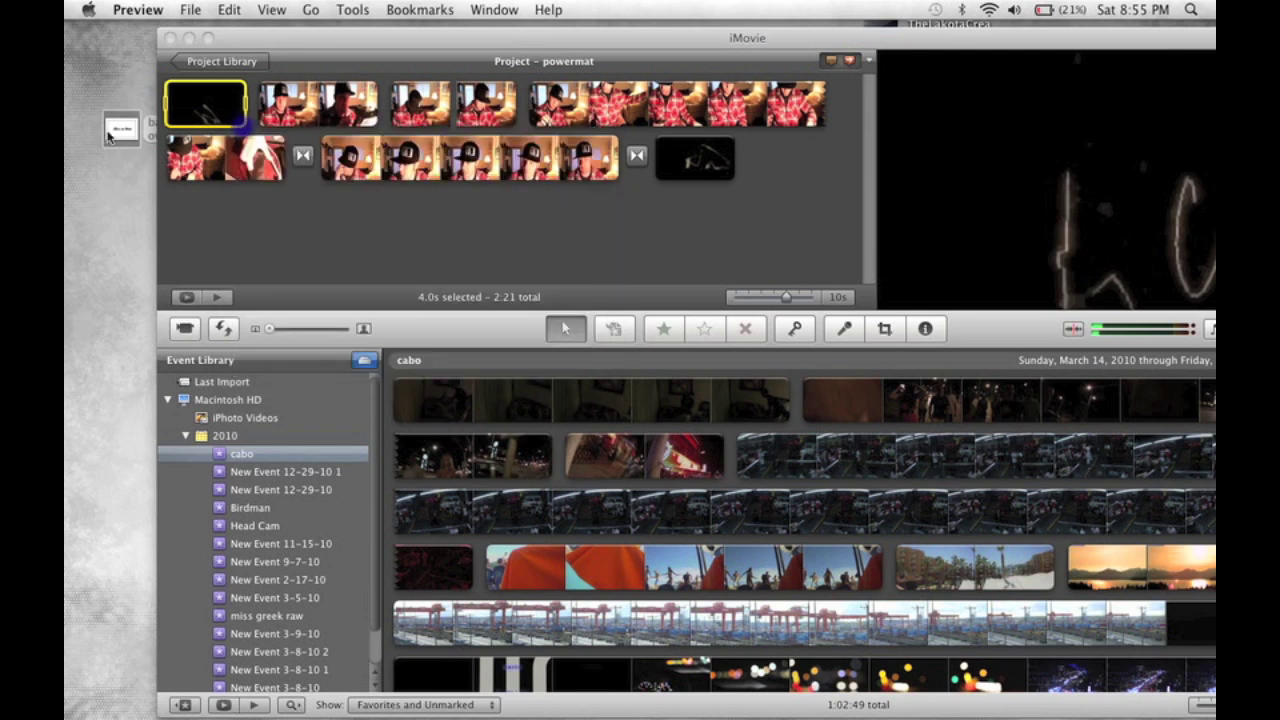
- Drop bannerbadgehowtomac.png onto the first project clip as a Picture in Picture overlay
drag(118, 130, 333, 100)
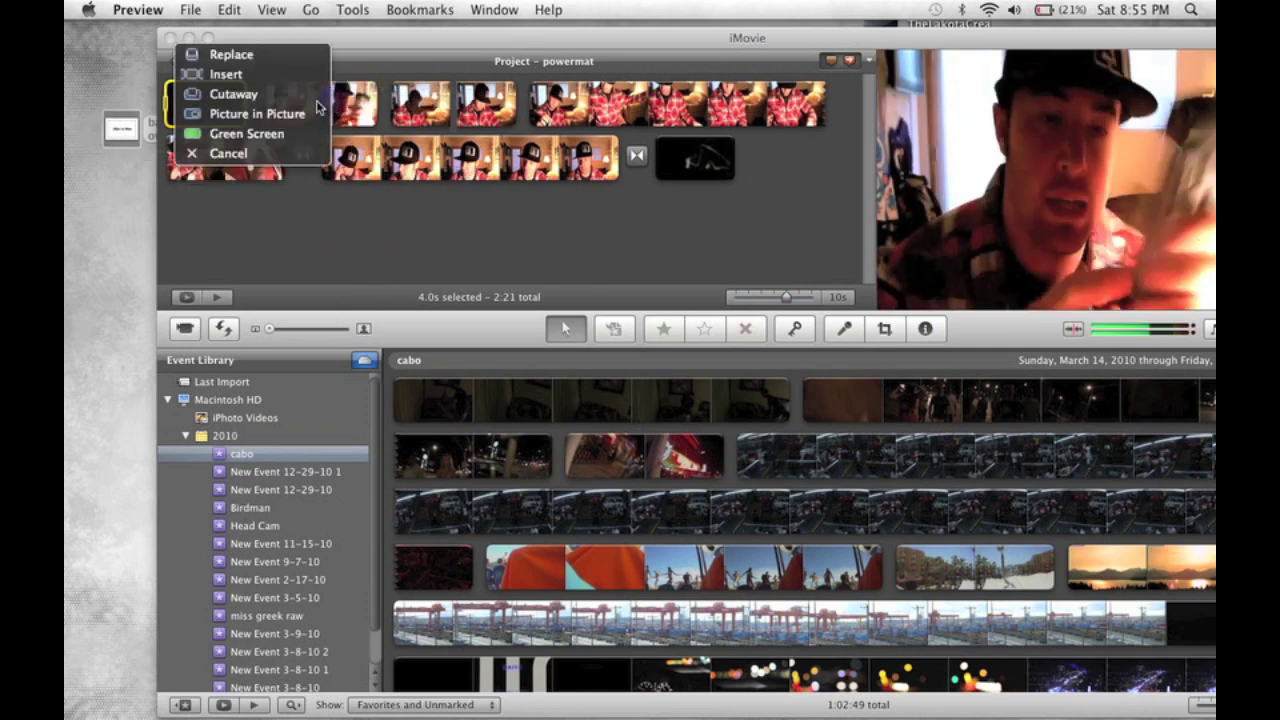
click(272, 114)
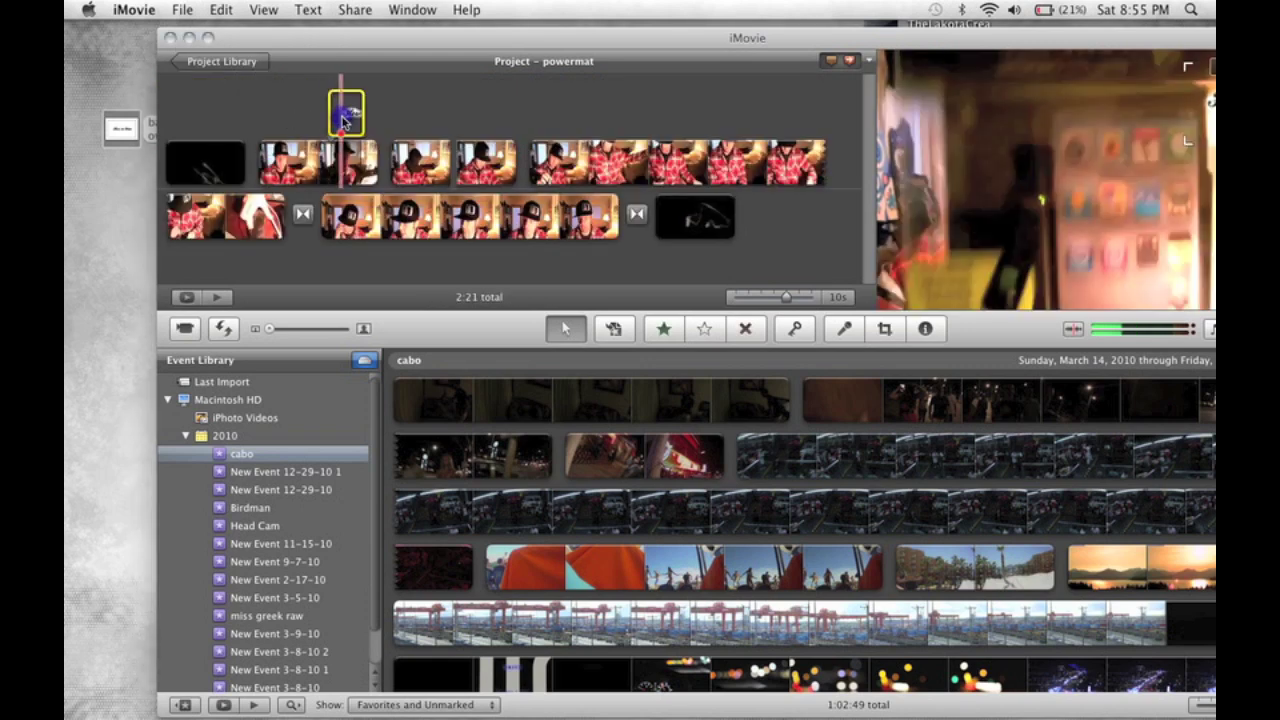
drag(525, 40, 360, 32)
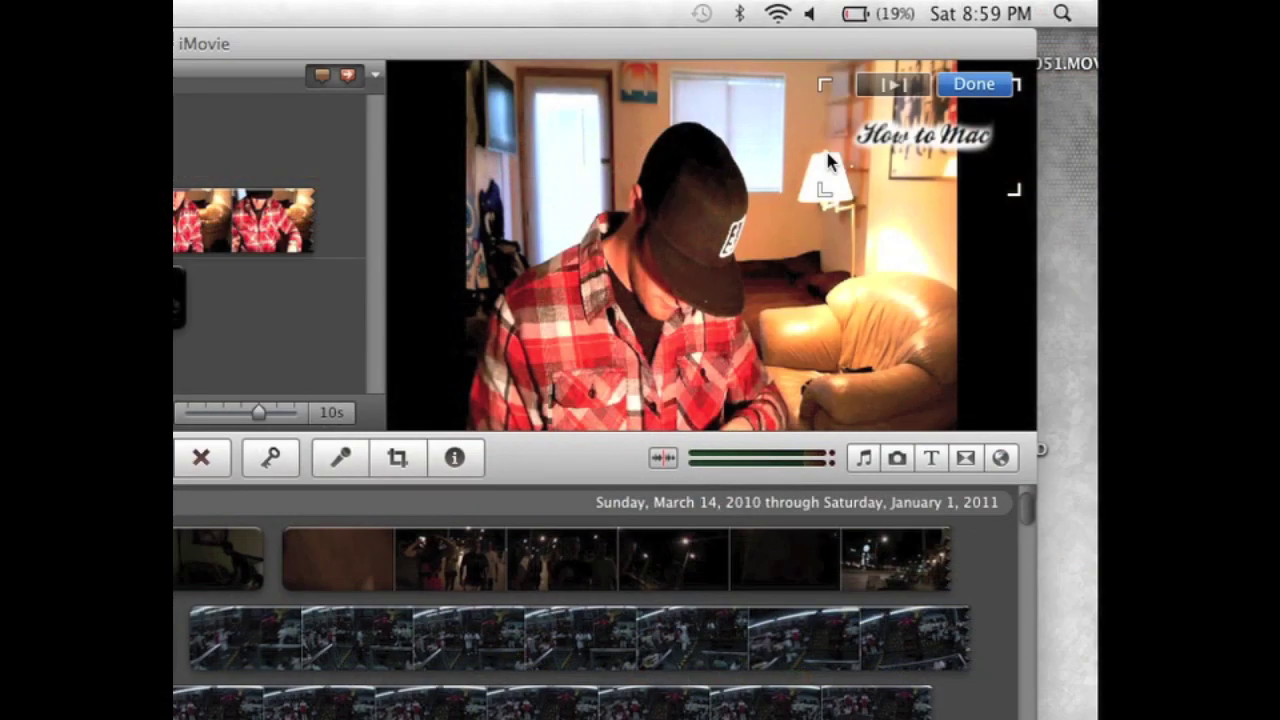
- Place the How to Mac overlay in the video's lower-right corner and enter crop editing
drag(872, 142, 772, 290)
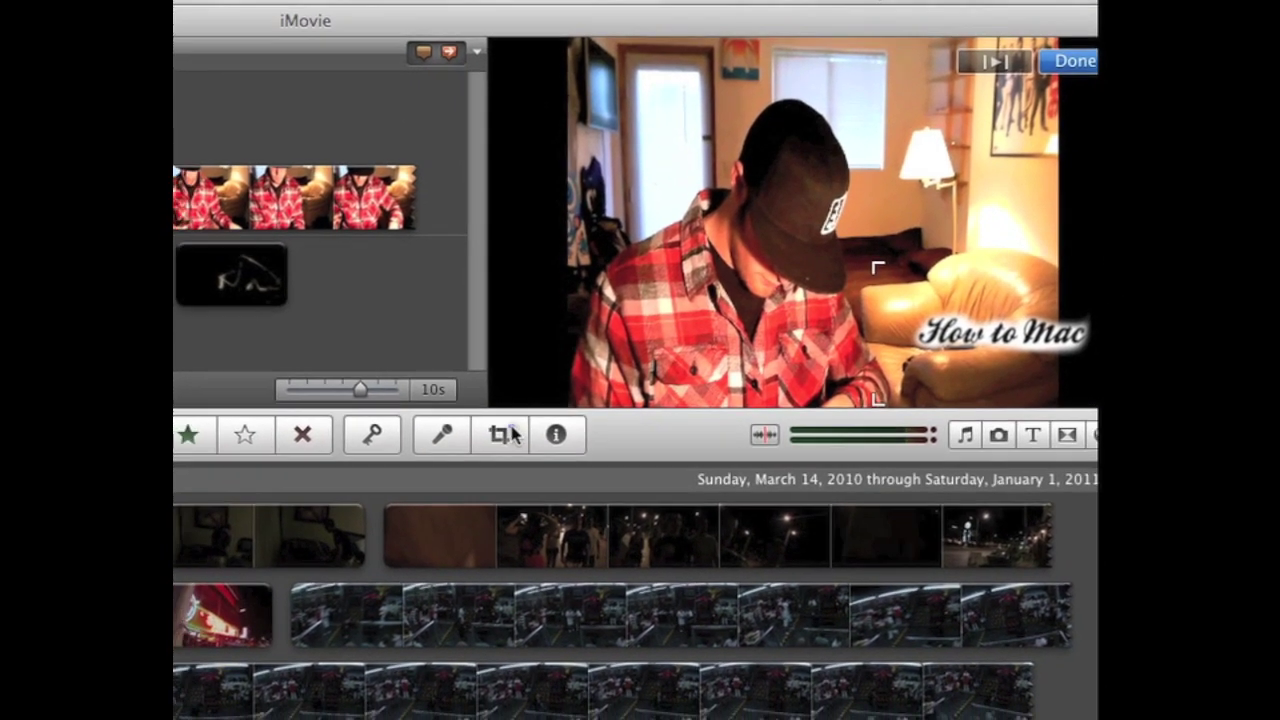
click(398, 459)
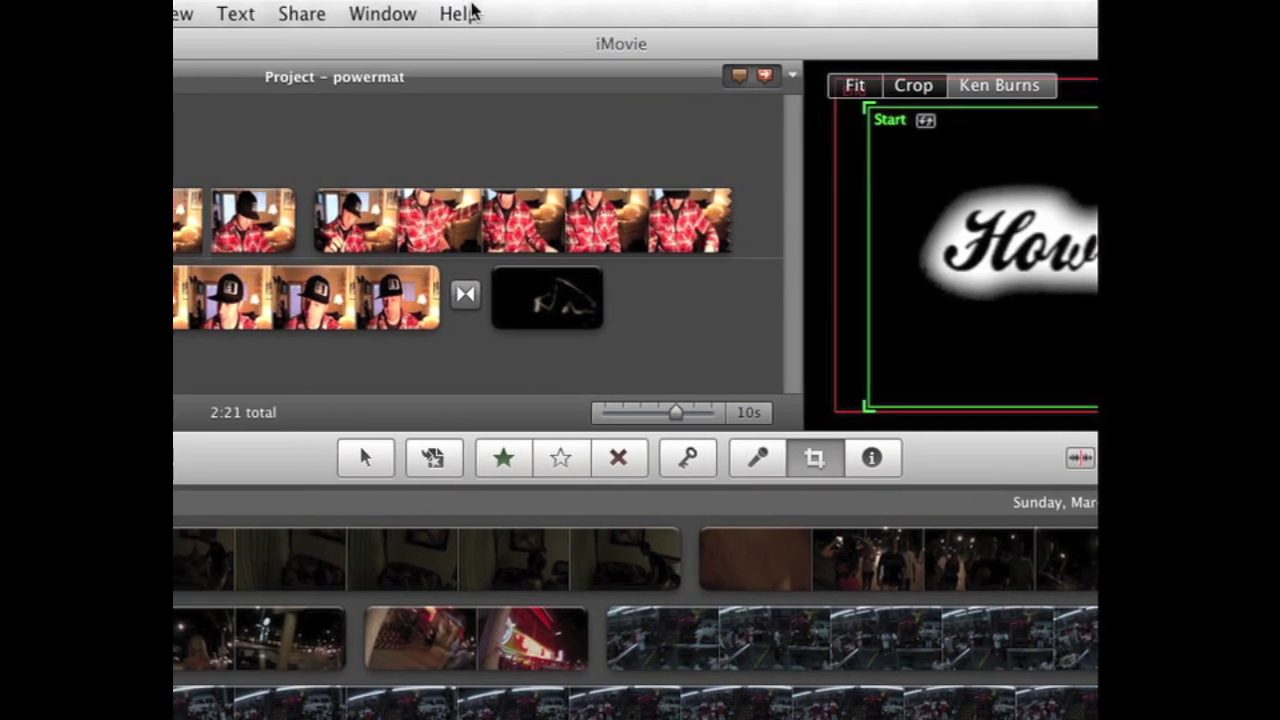
- Set the logo clip's cropping to Fit and confirm with Done
click(450, 13)
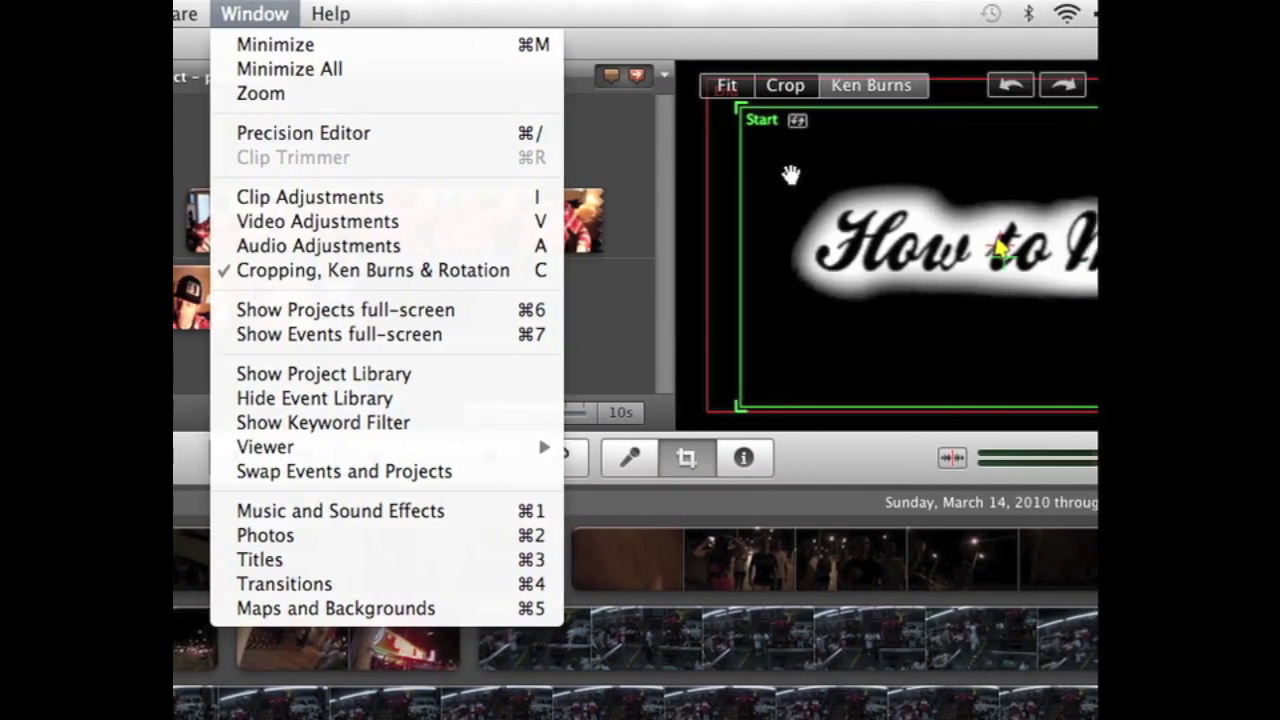
click(970, 180)
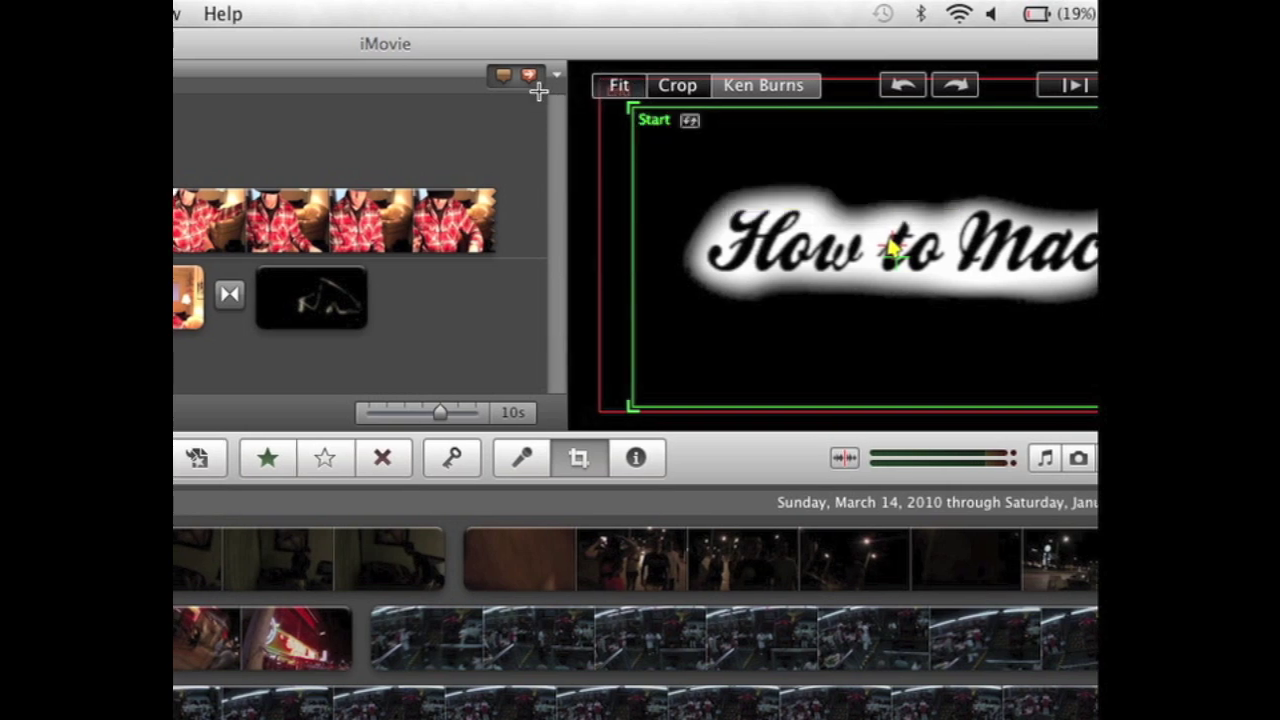
click(624, 86)
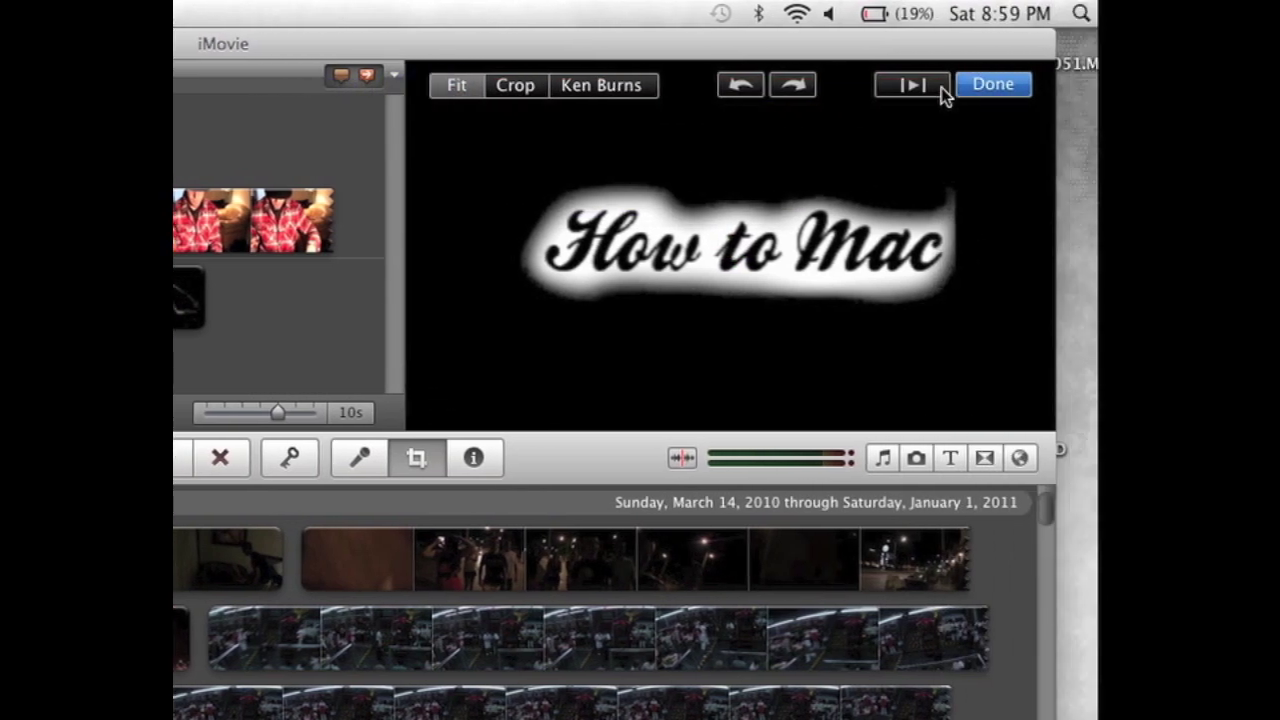
click(938, 86)
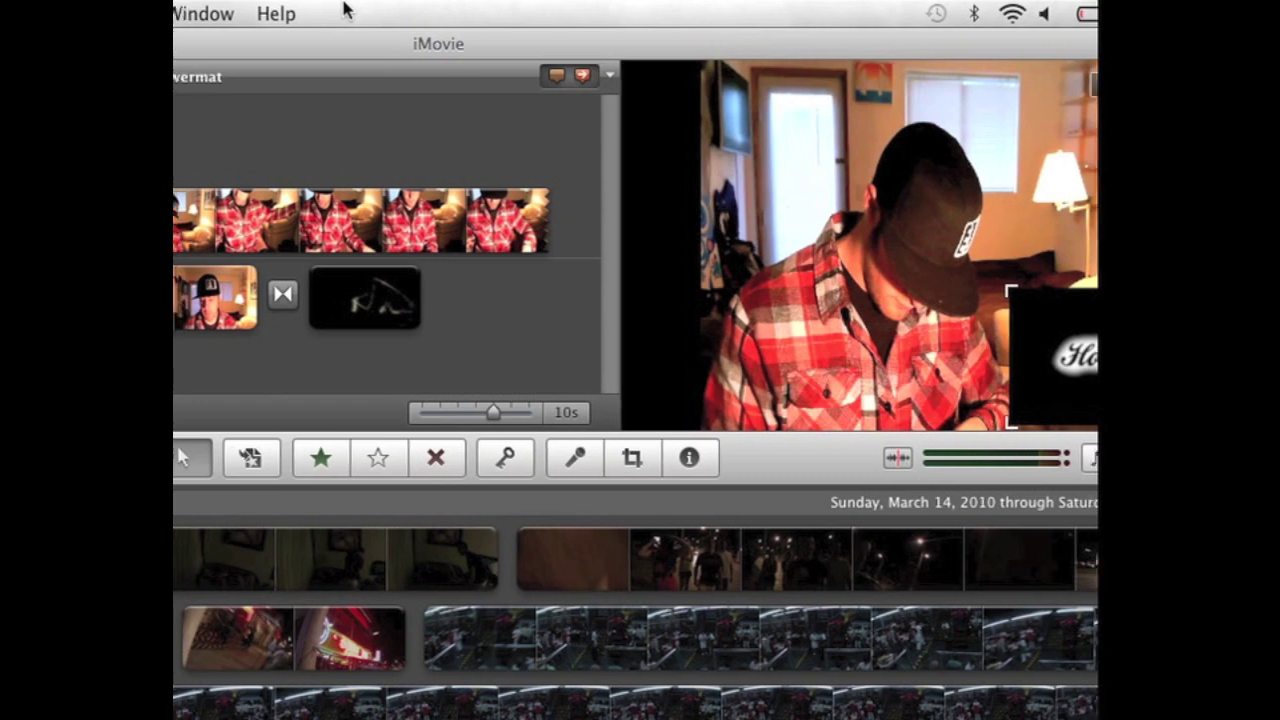
- Reopen Cropping, Ken Burns & Rotation for the logo clip and confirm with Done
click(0, 13)
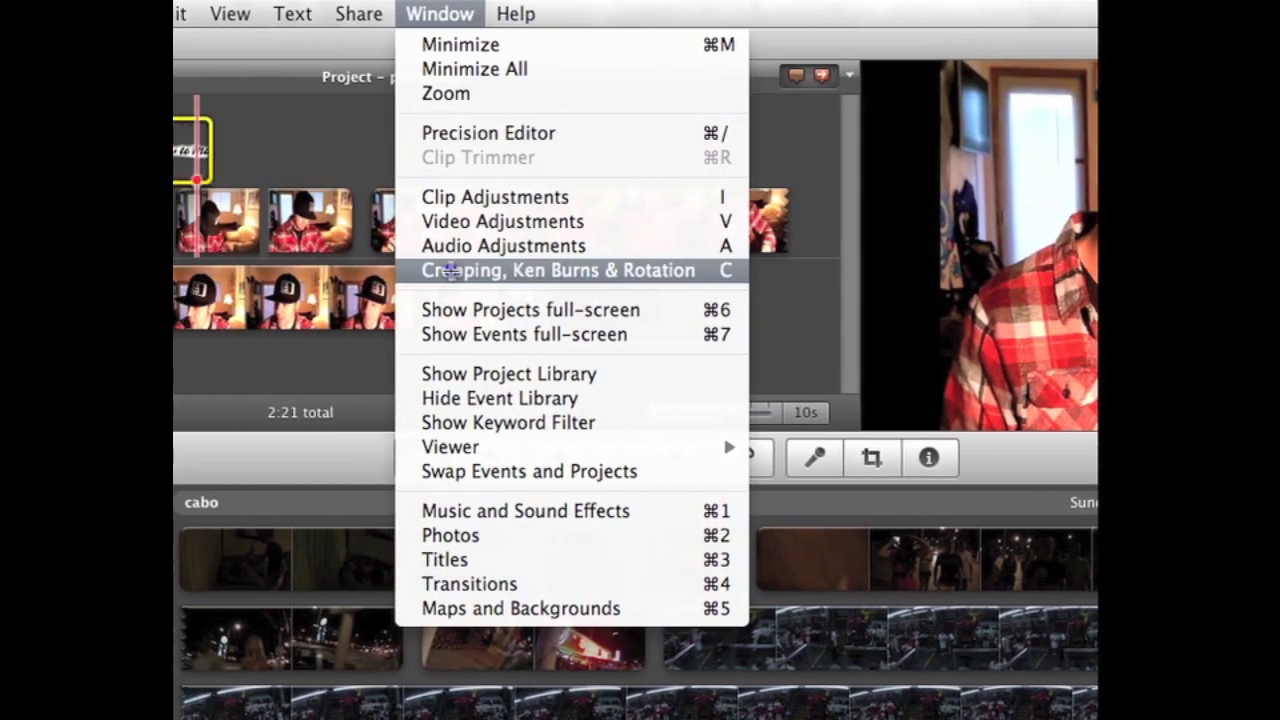
click(500, 270)
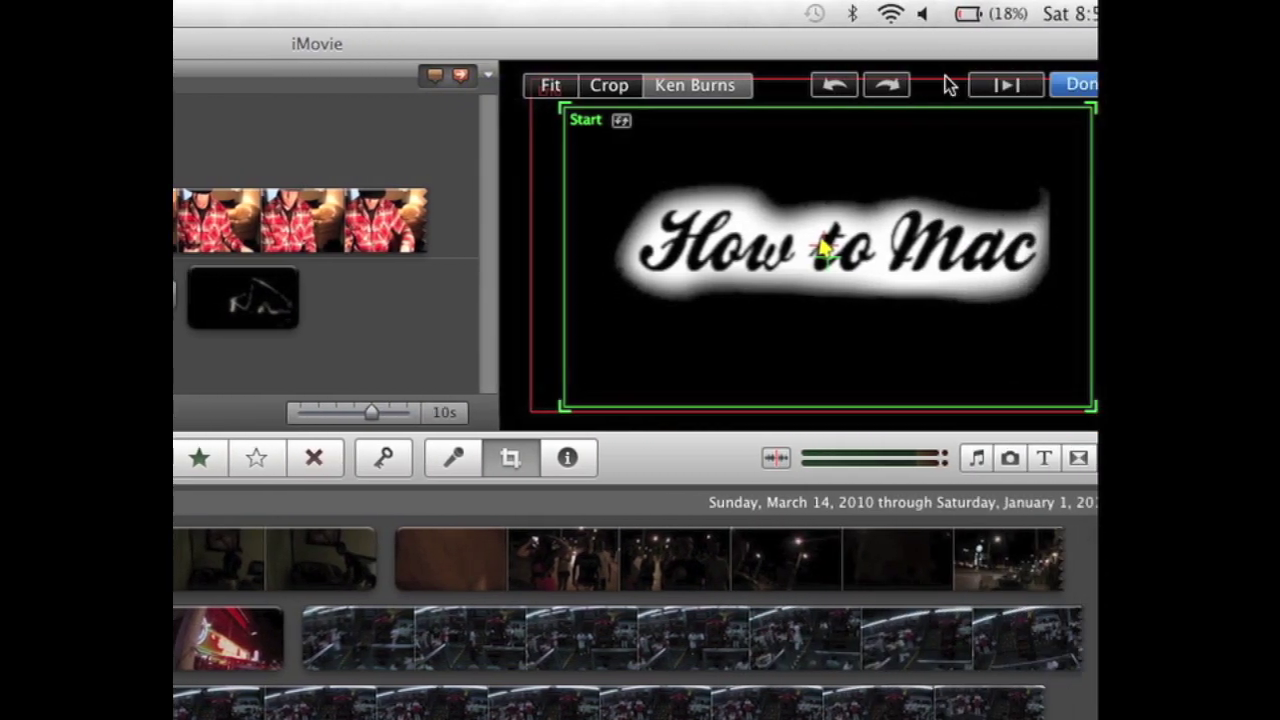
click(1000, 83)
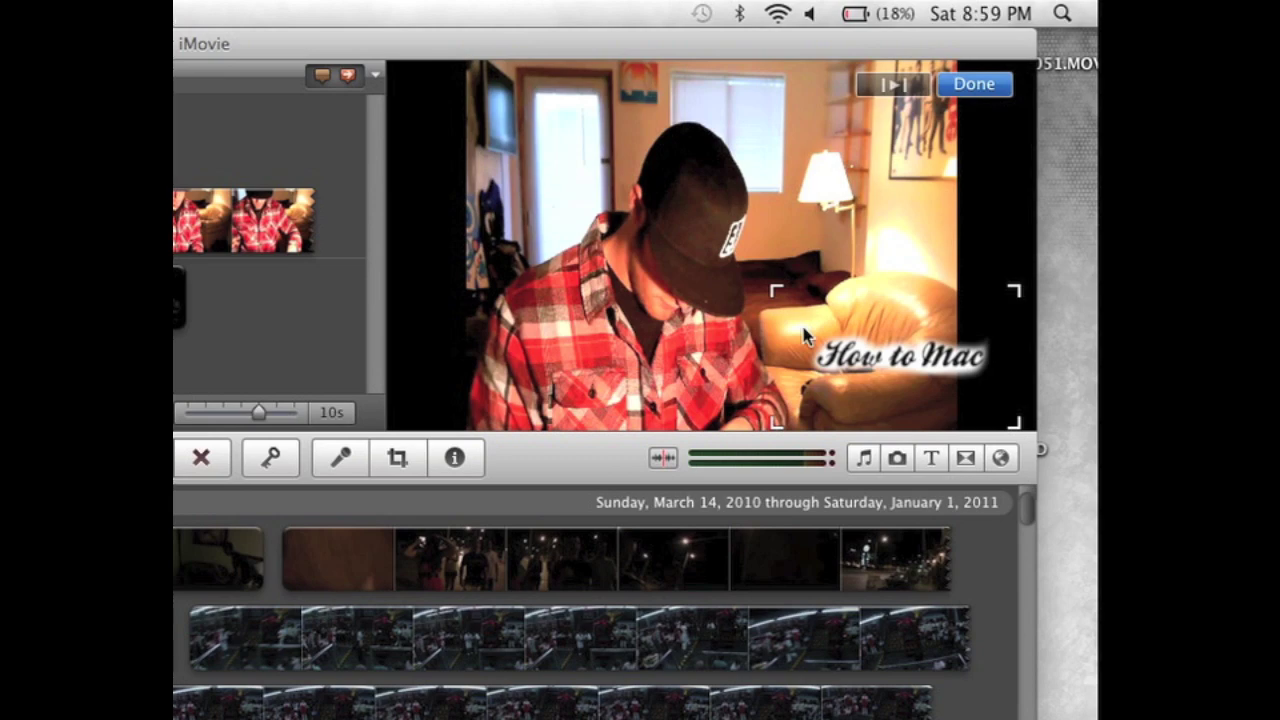
key(i)
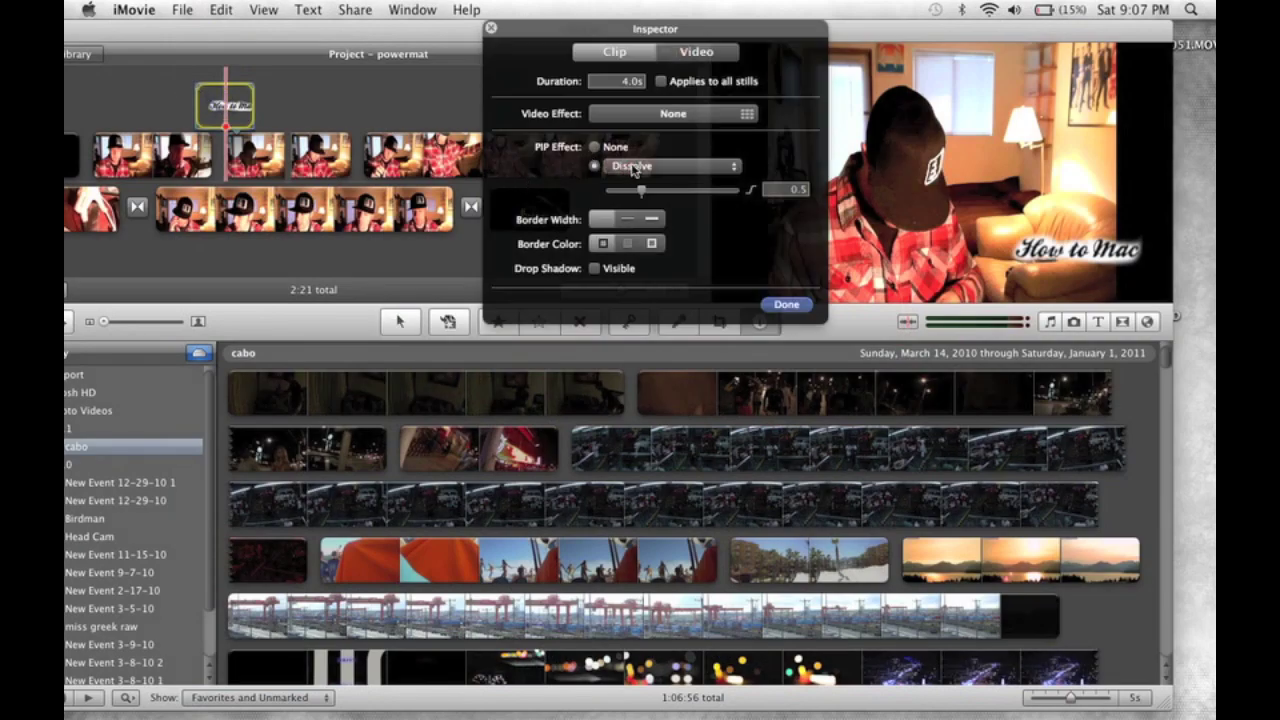
click(630, 167)
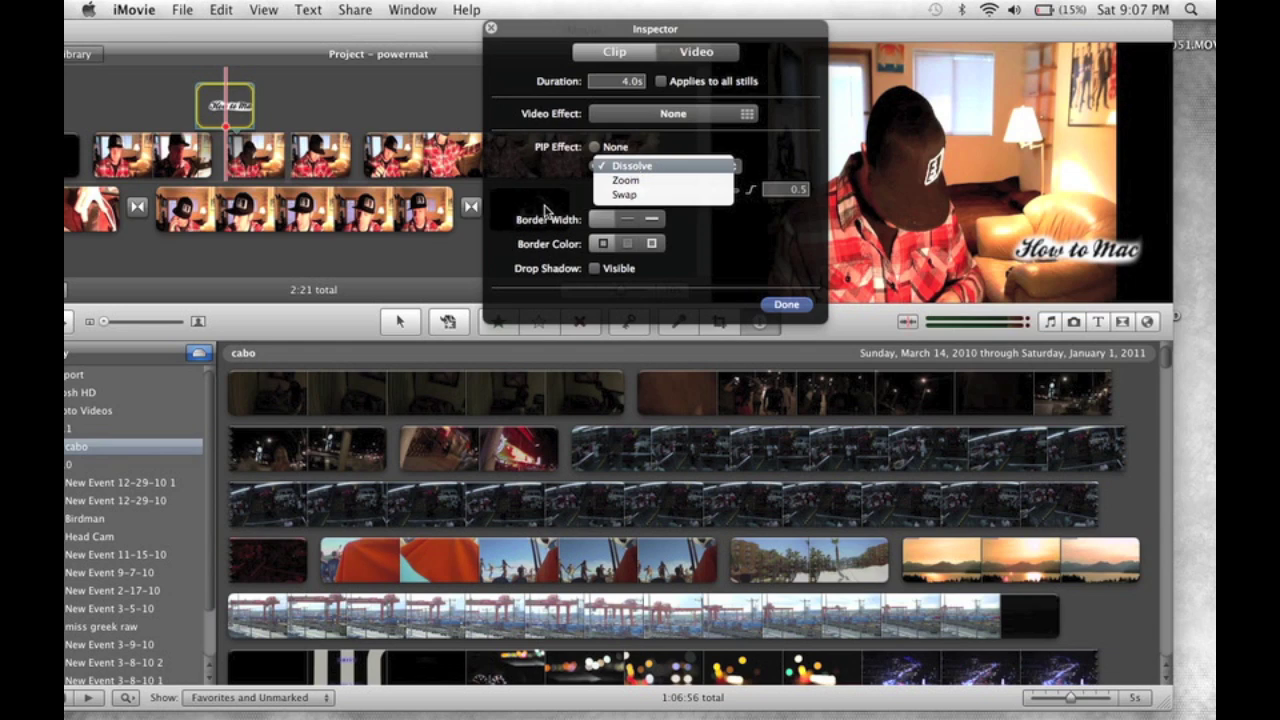
click(550, 205)
click(614, 114)
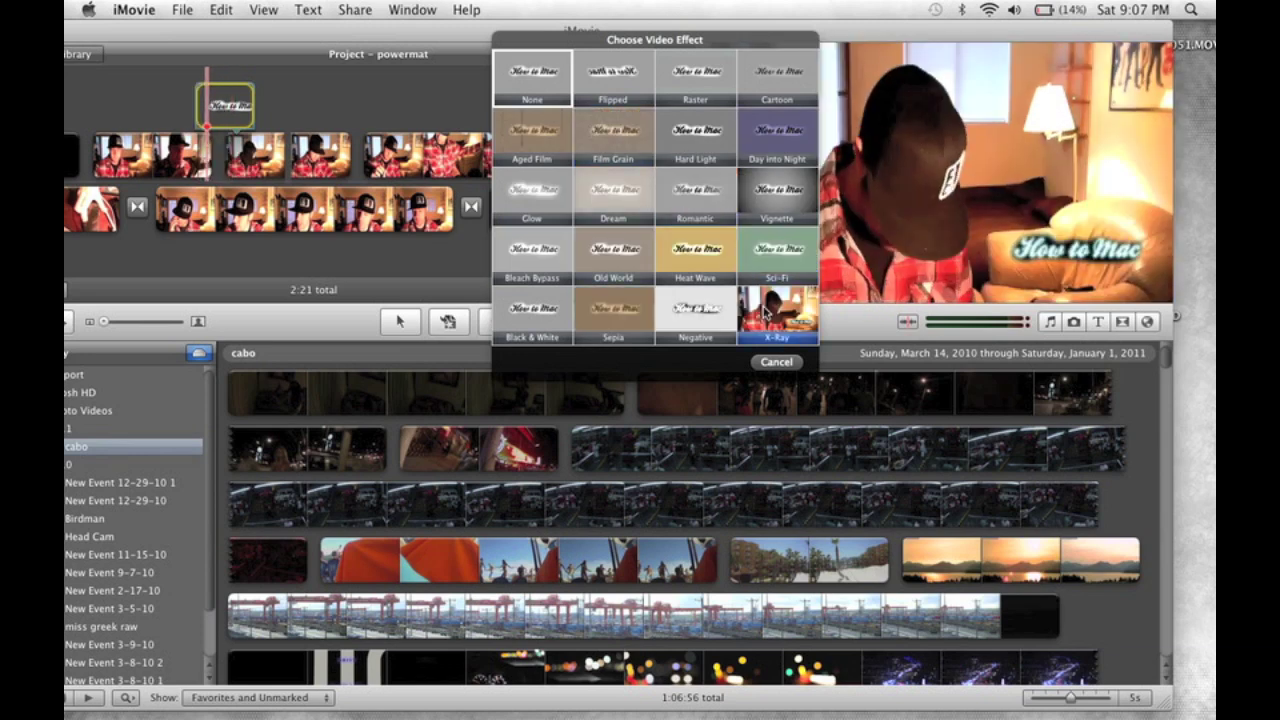
click(773, 362)
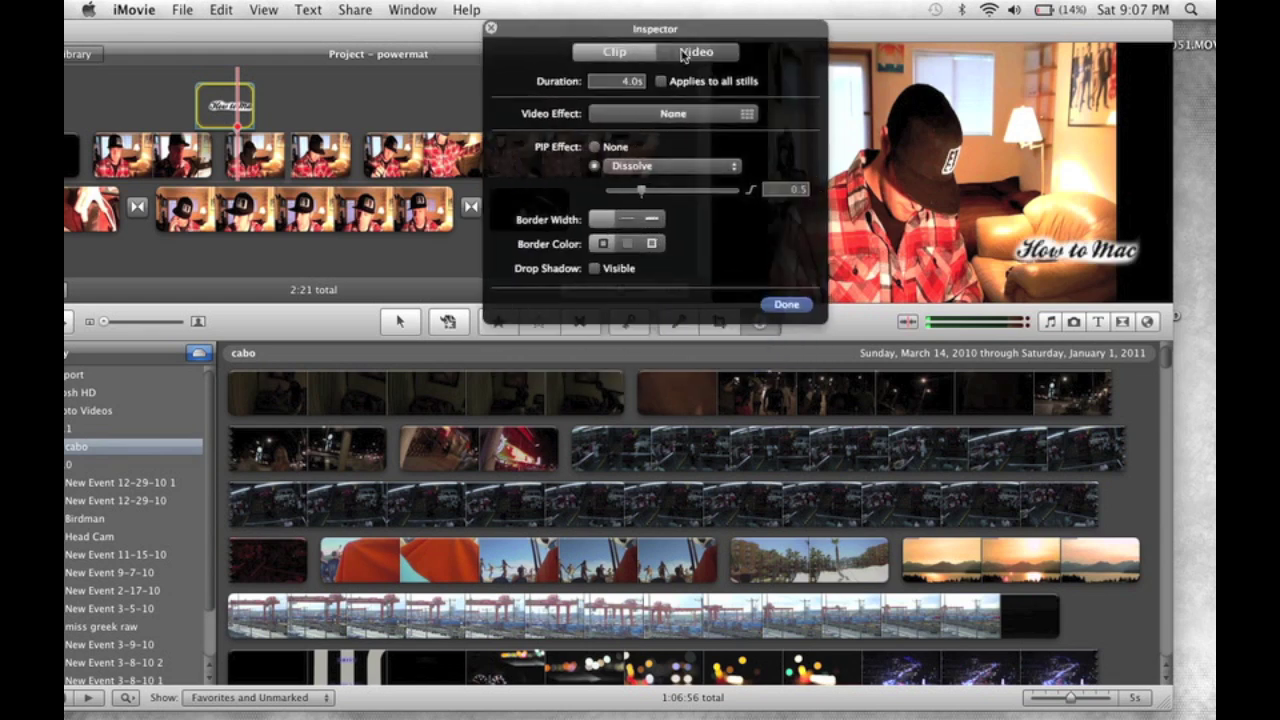
click(681, 52)
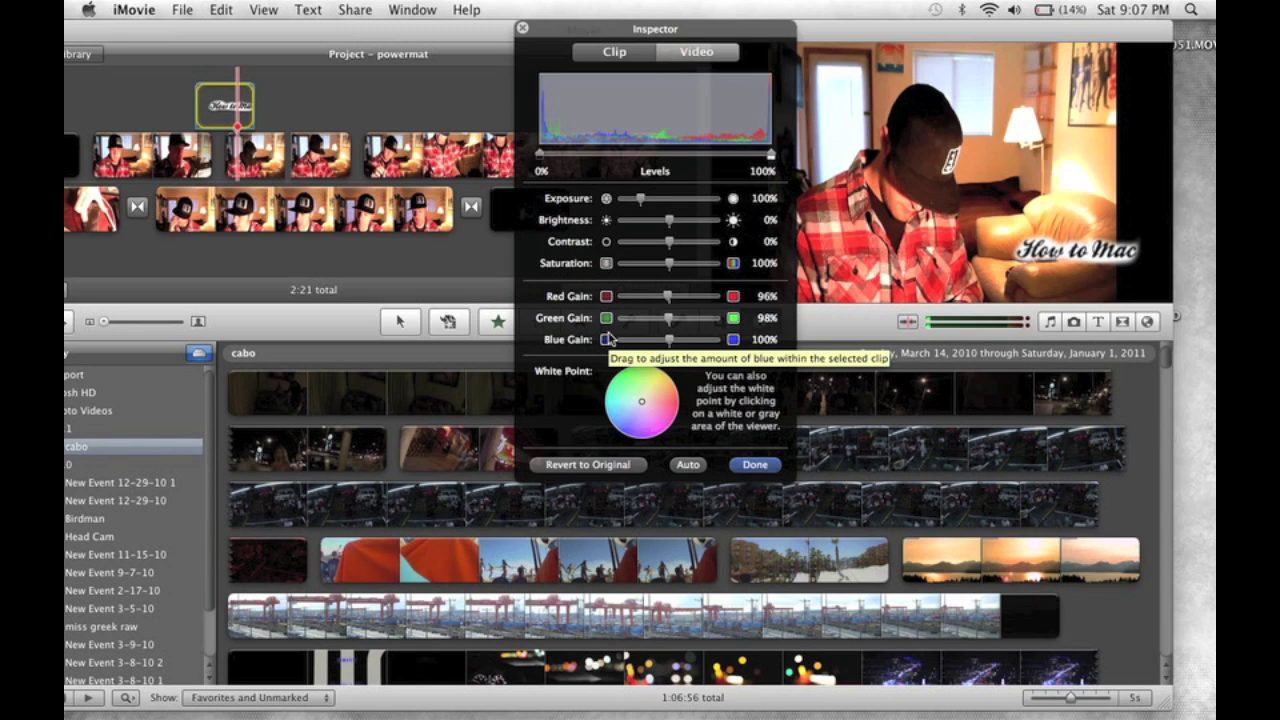
click(755, 468)
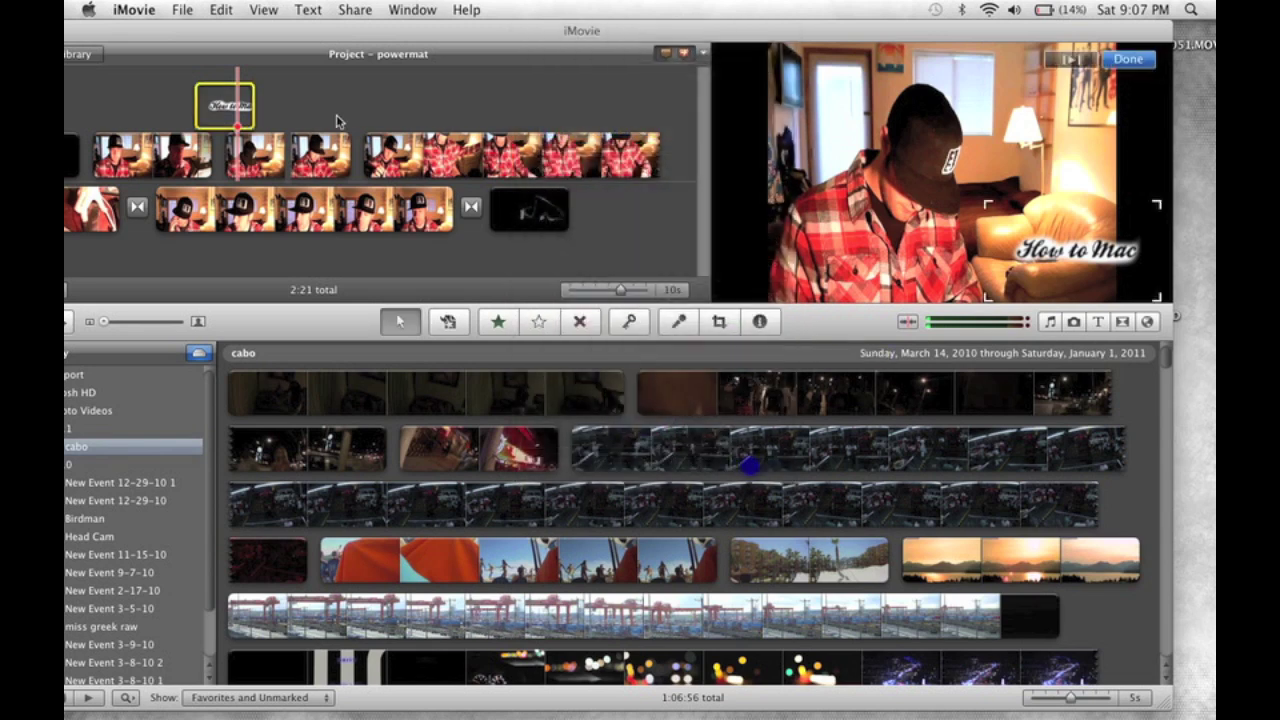
- Widen the logo clip's Start crop frame at top-left and bottom-right to keep the whole image
click(355, 10)
mouse_move(412, 10)
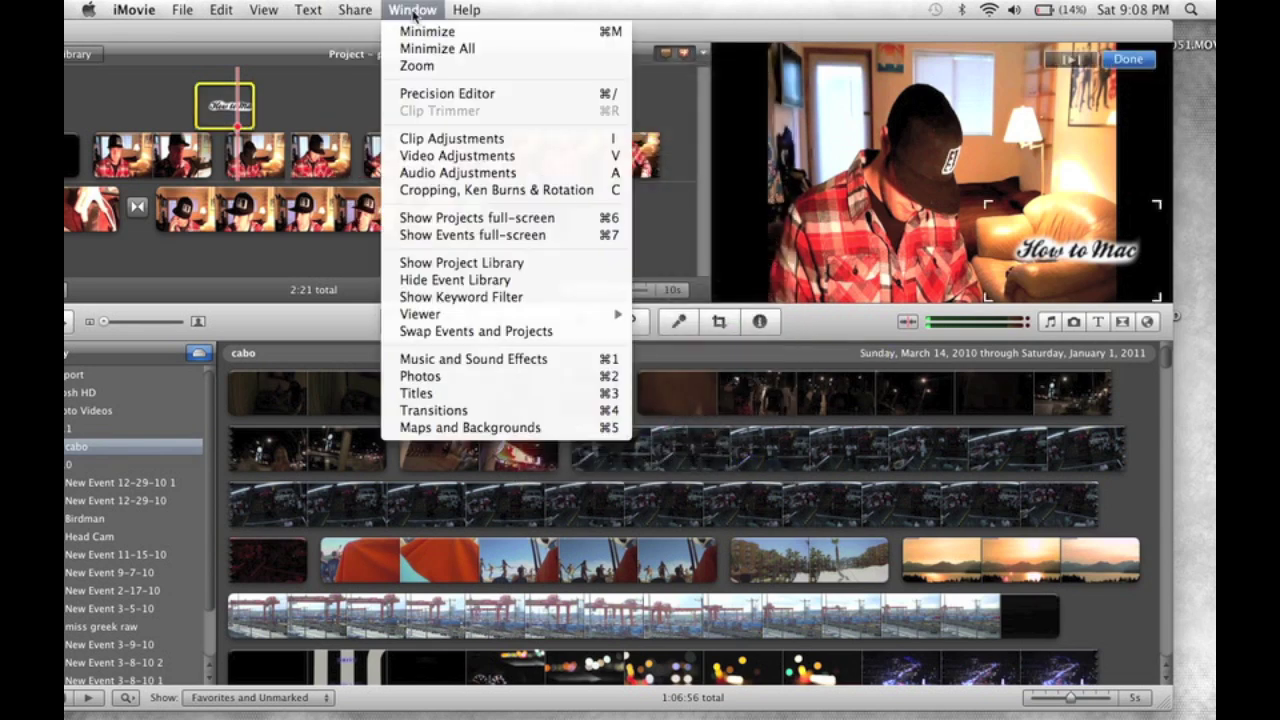
click(420, 190)
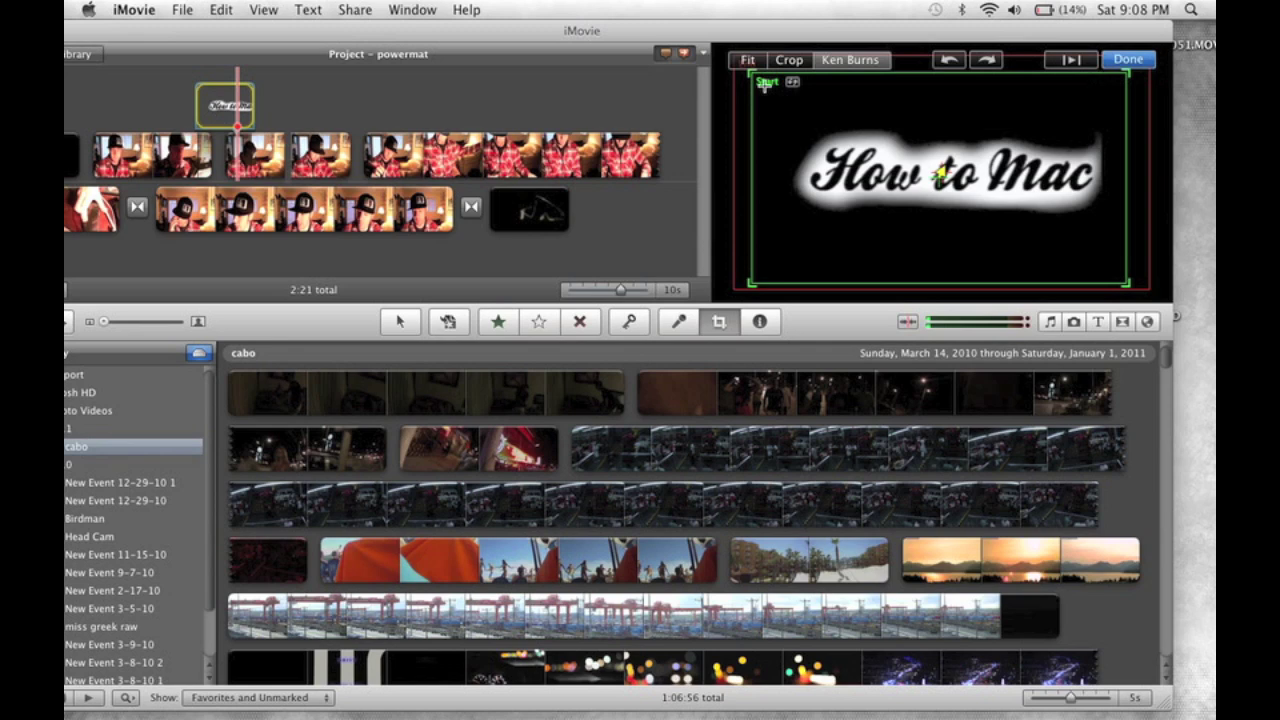
drag(763, 85, 749, 48)
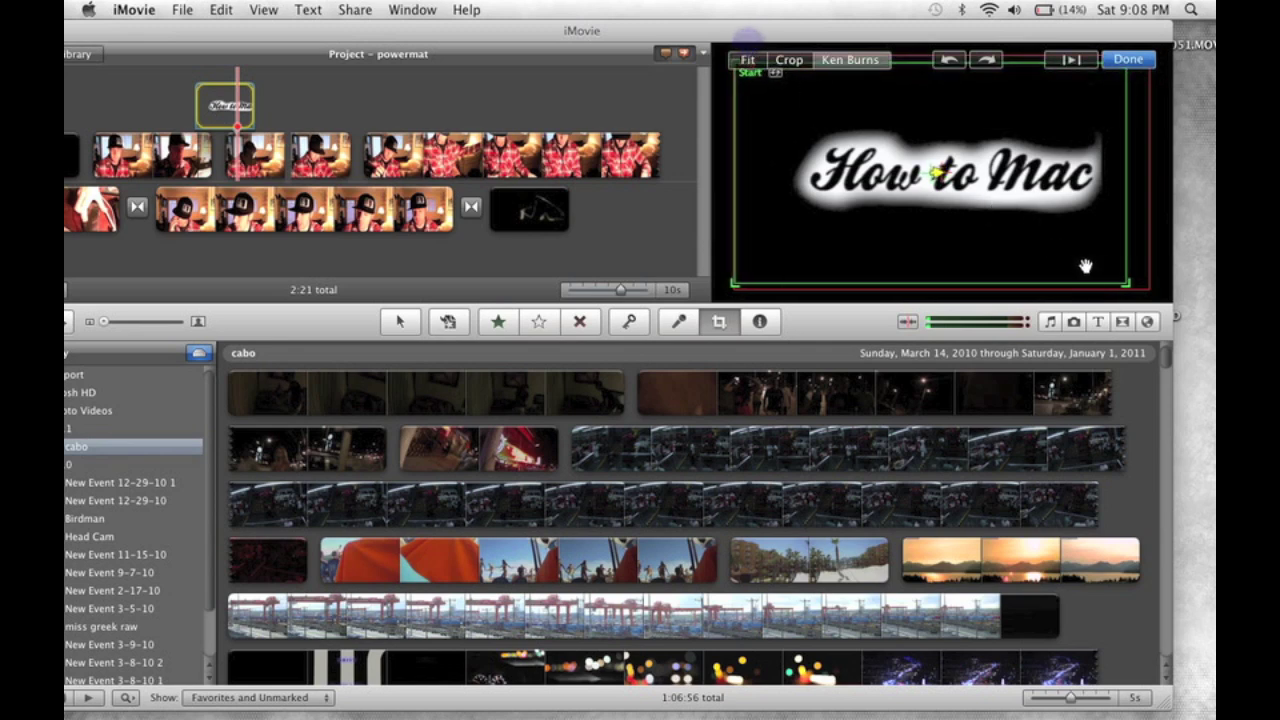
drag(1126, 281, 1150, 296)
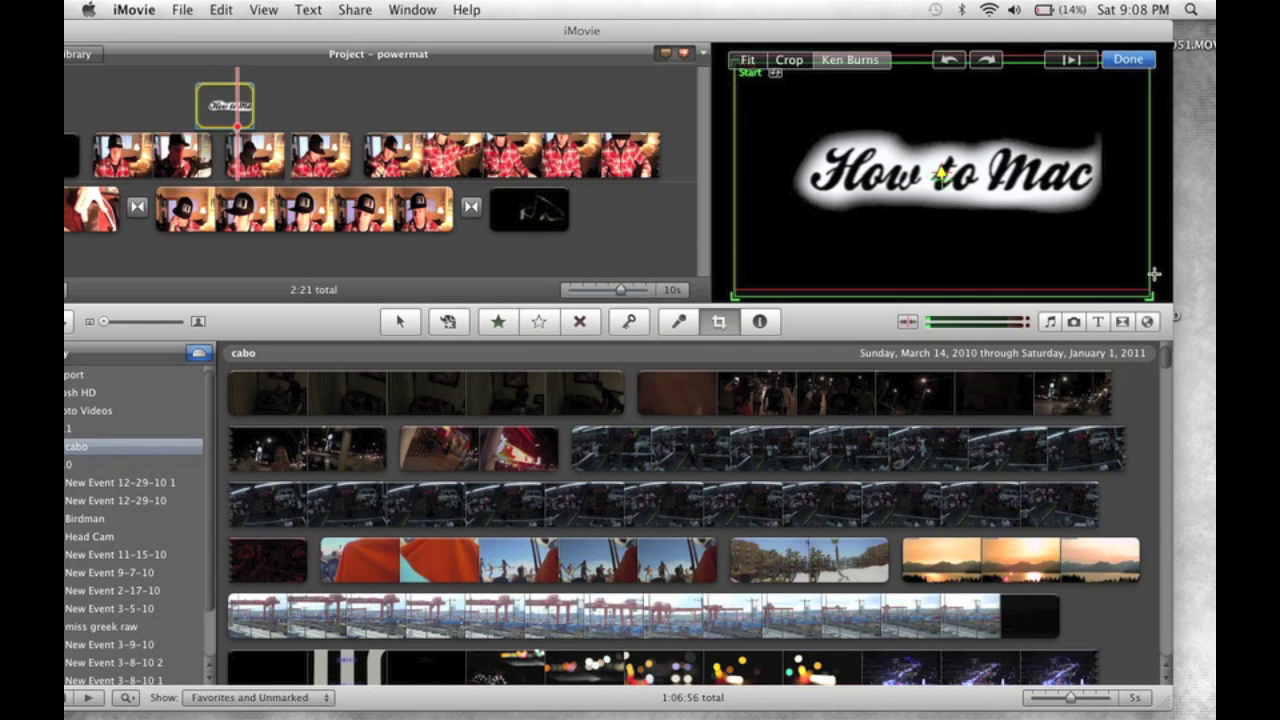
click(1112, 58)
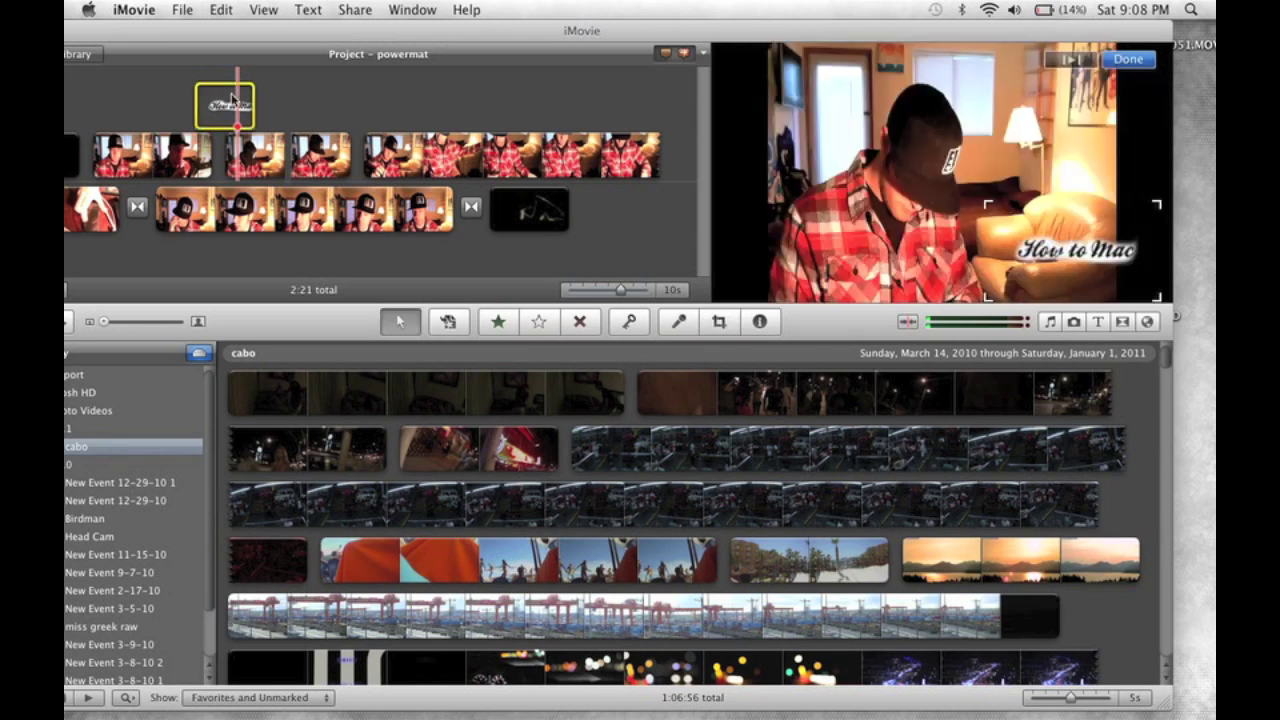
click(178, 108)
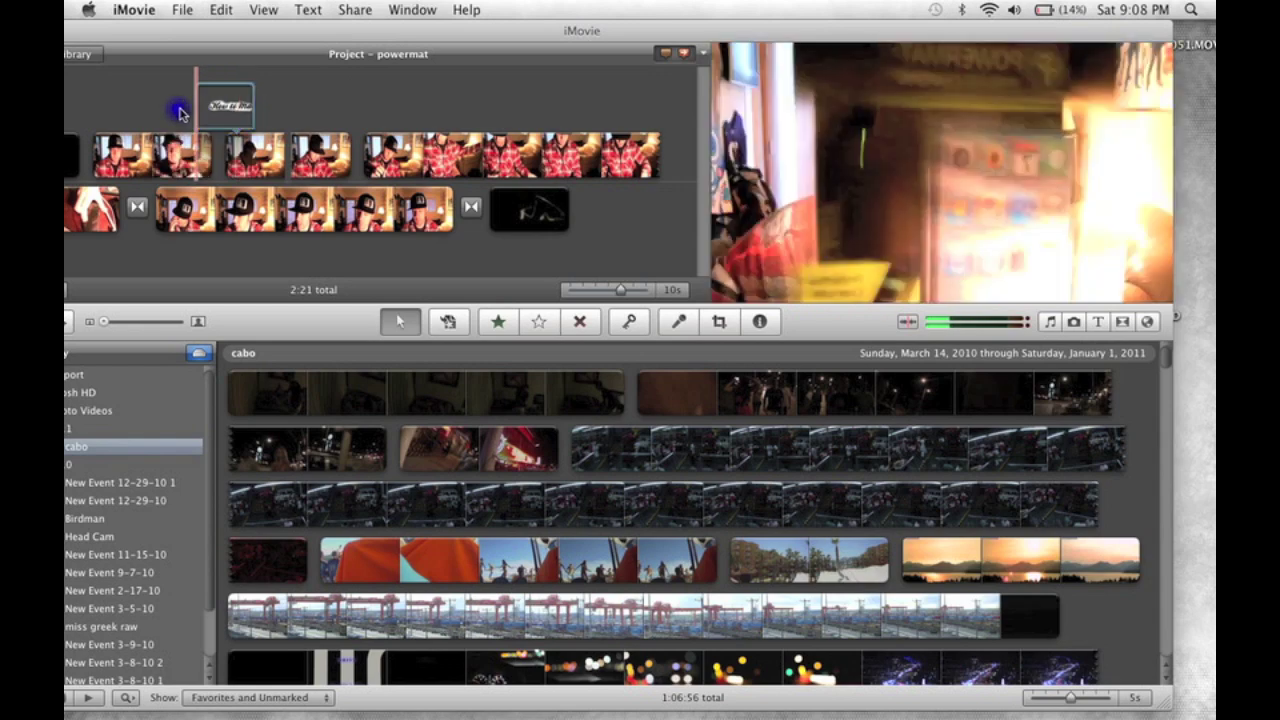